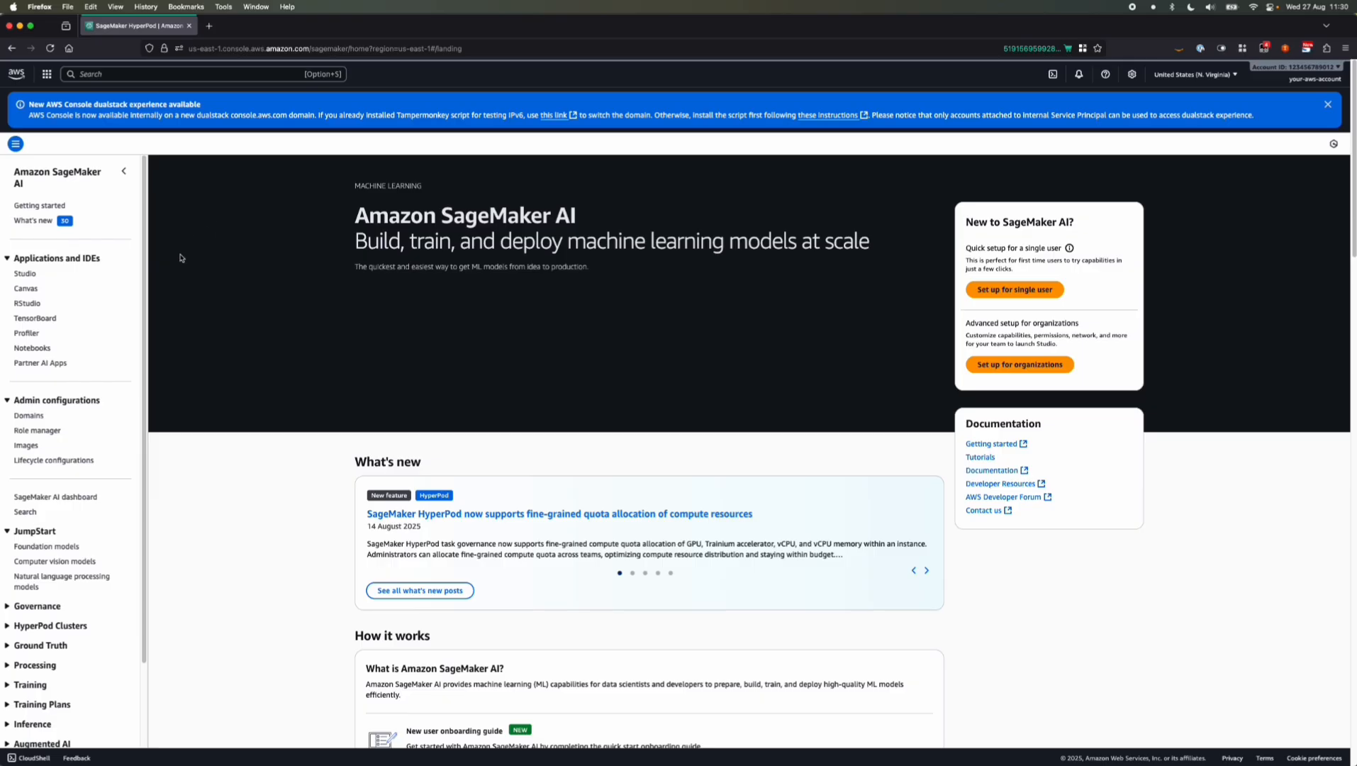
Open the Fiddler details in Partner AI Apps, review its pricing, and start the free trial subscription on AWS Marketplace
left_click(30, 364)
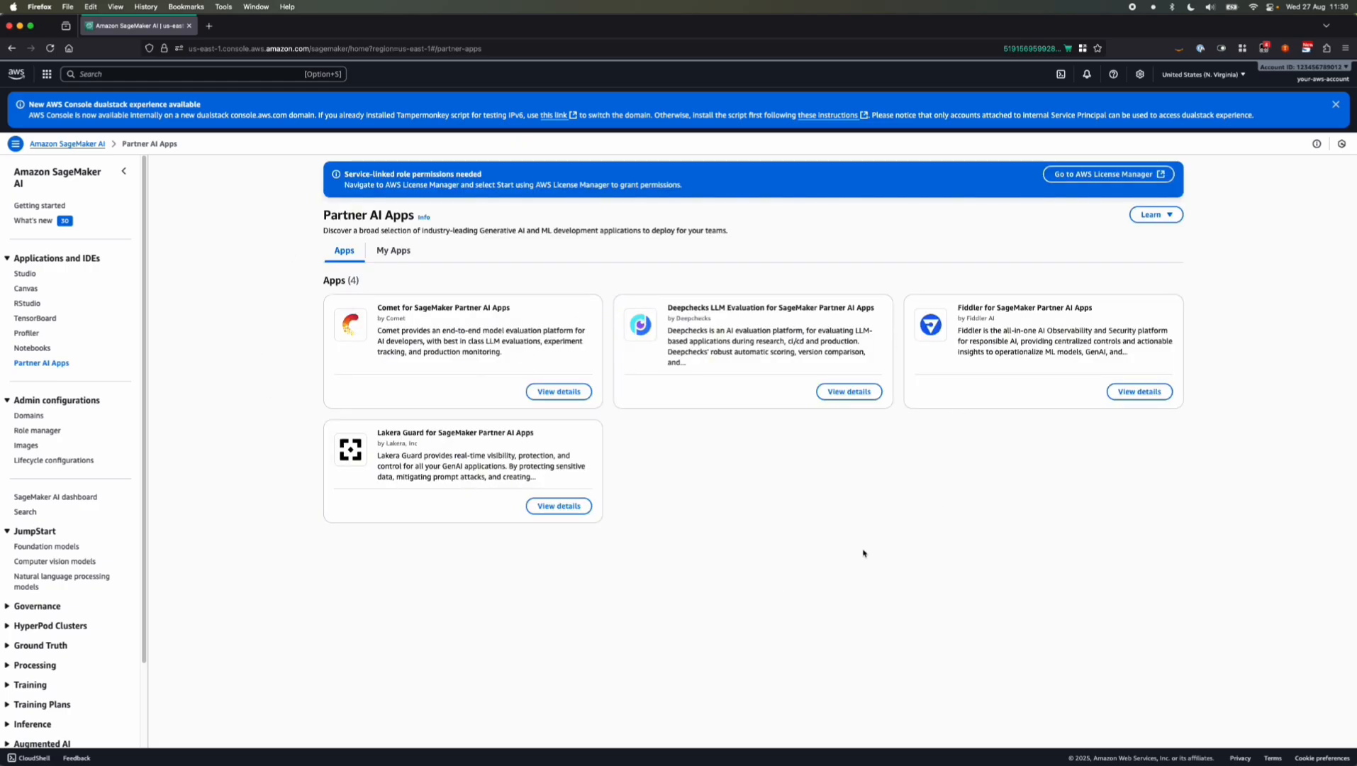
left_click(1124, 394)
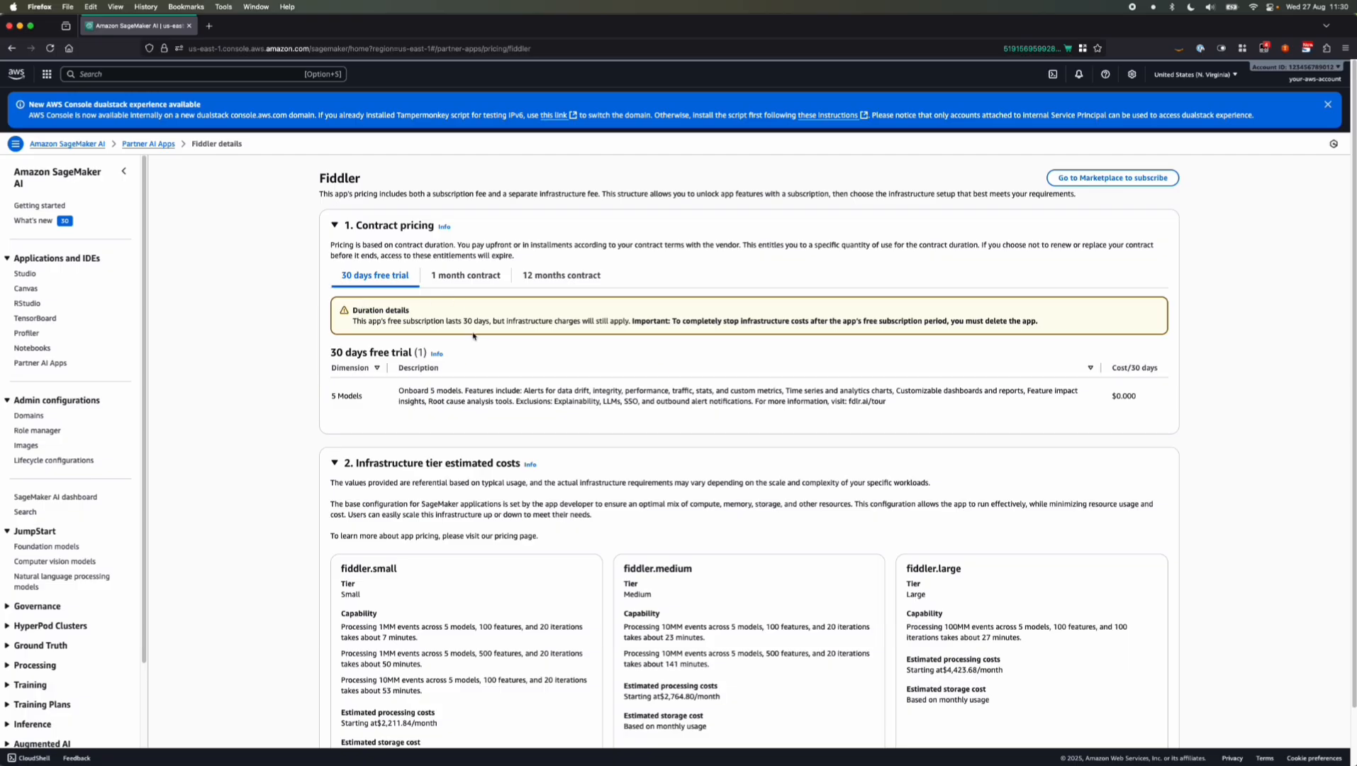
scroll(340, 418, "down", 2)
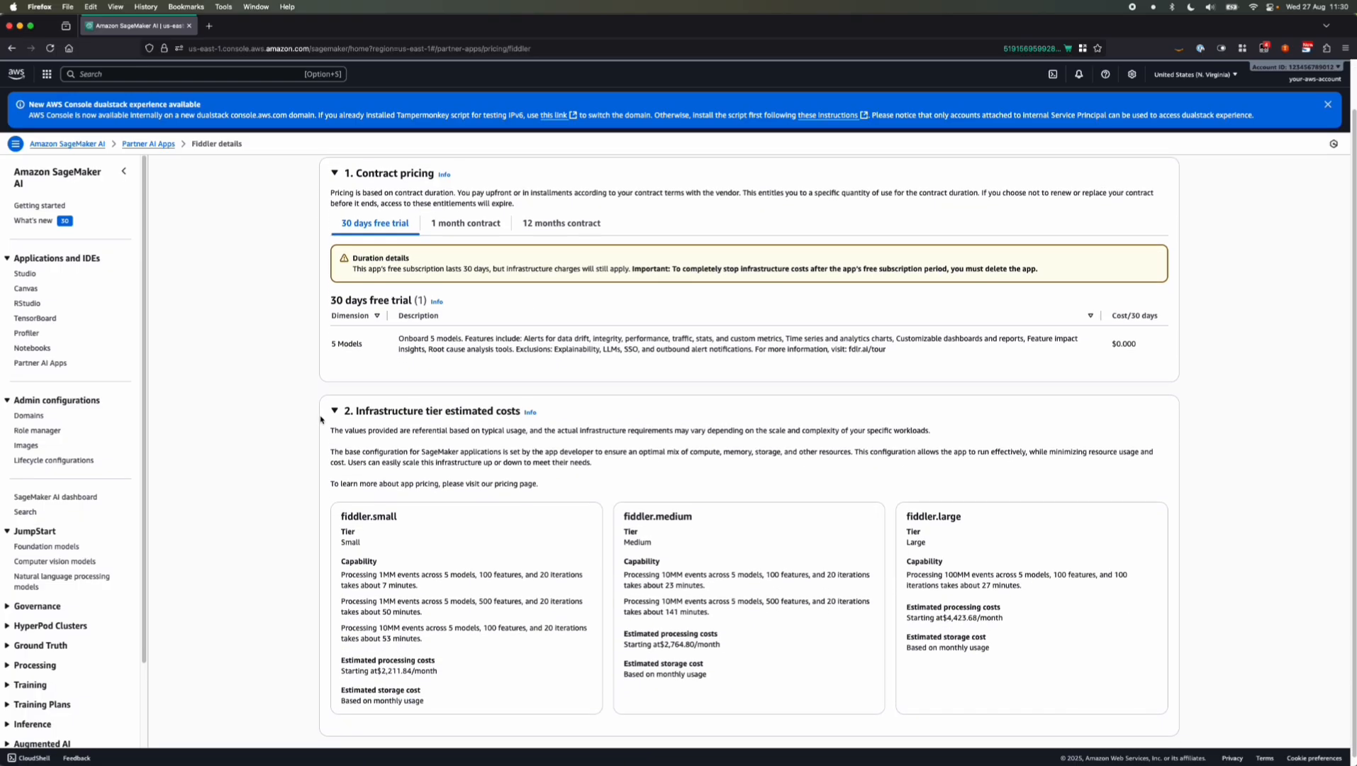
scroll(354, 397, "up", 2)
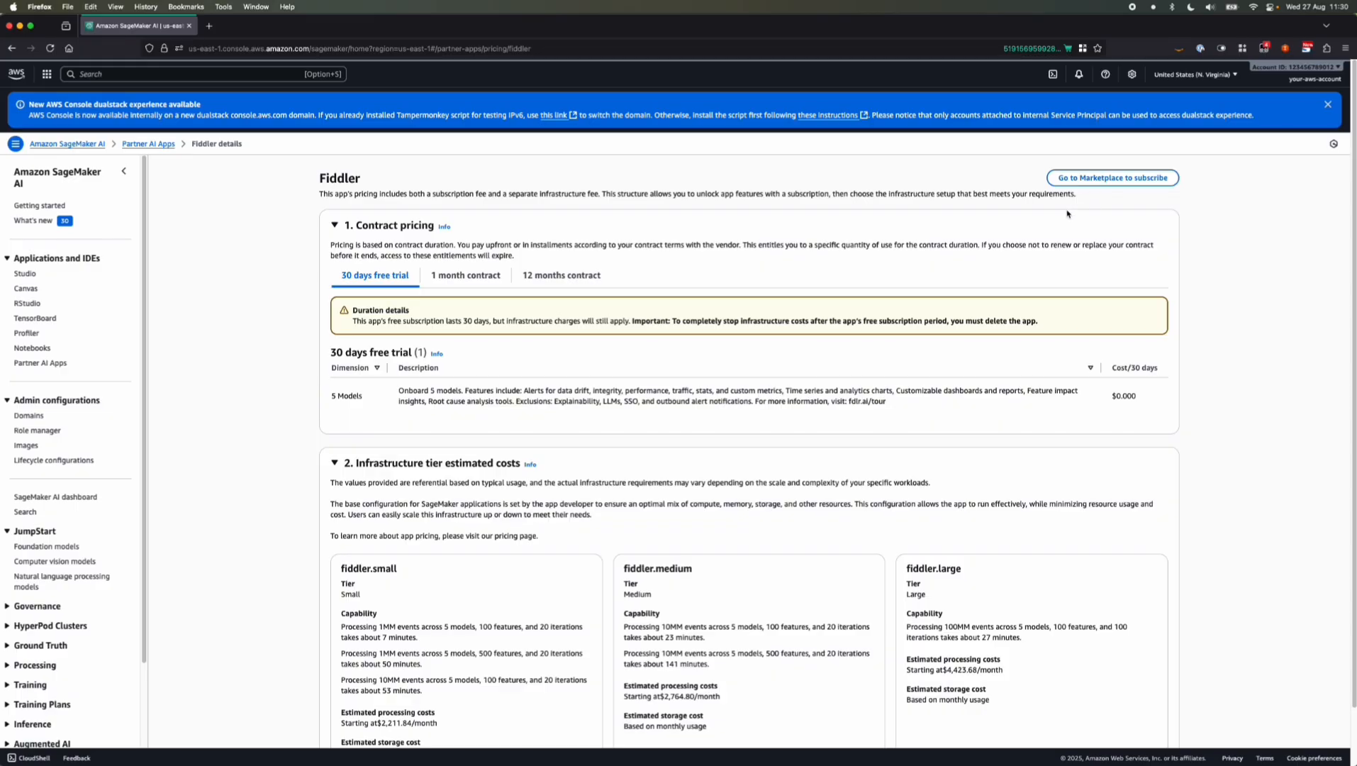
left_click(1079, 179)
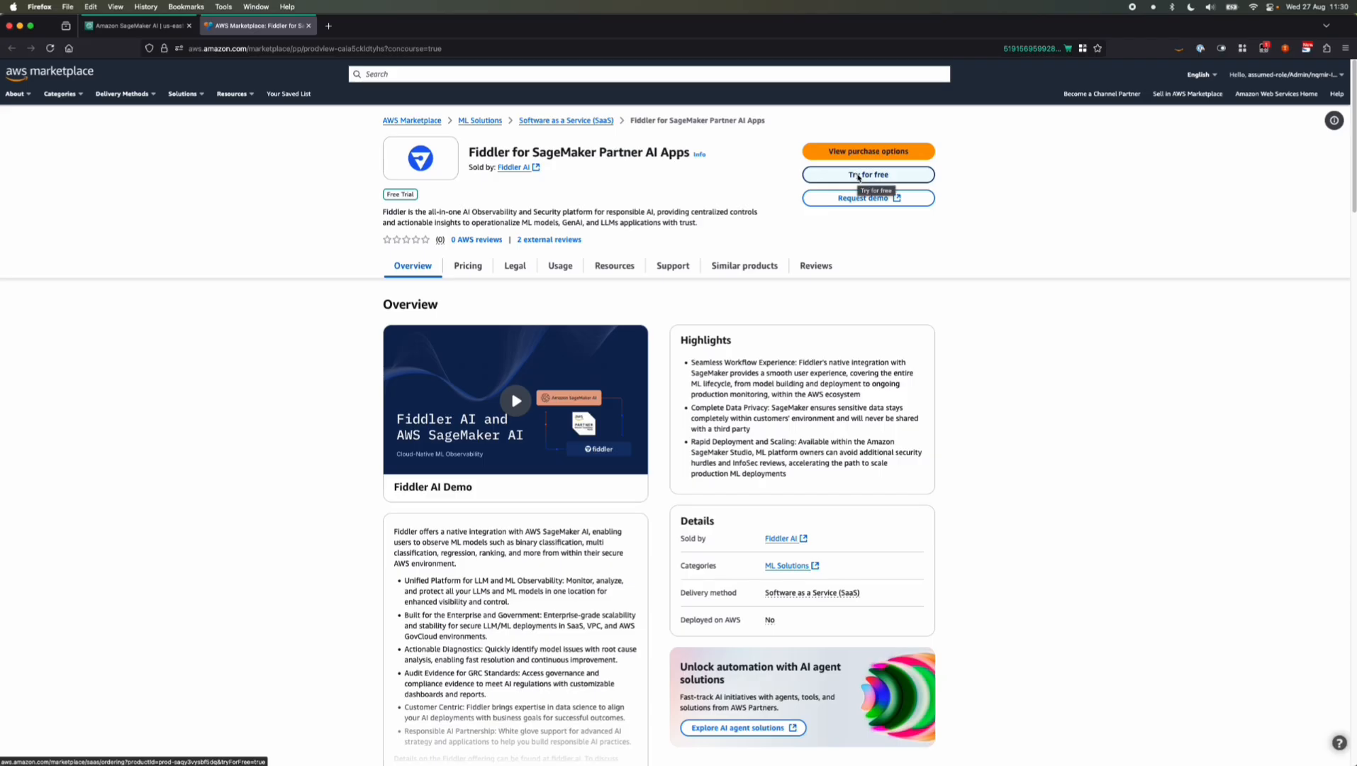
left_click(858, 176)
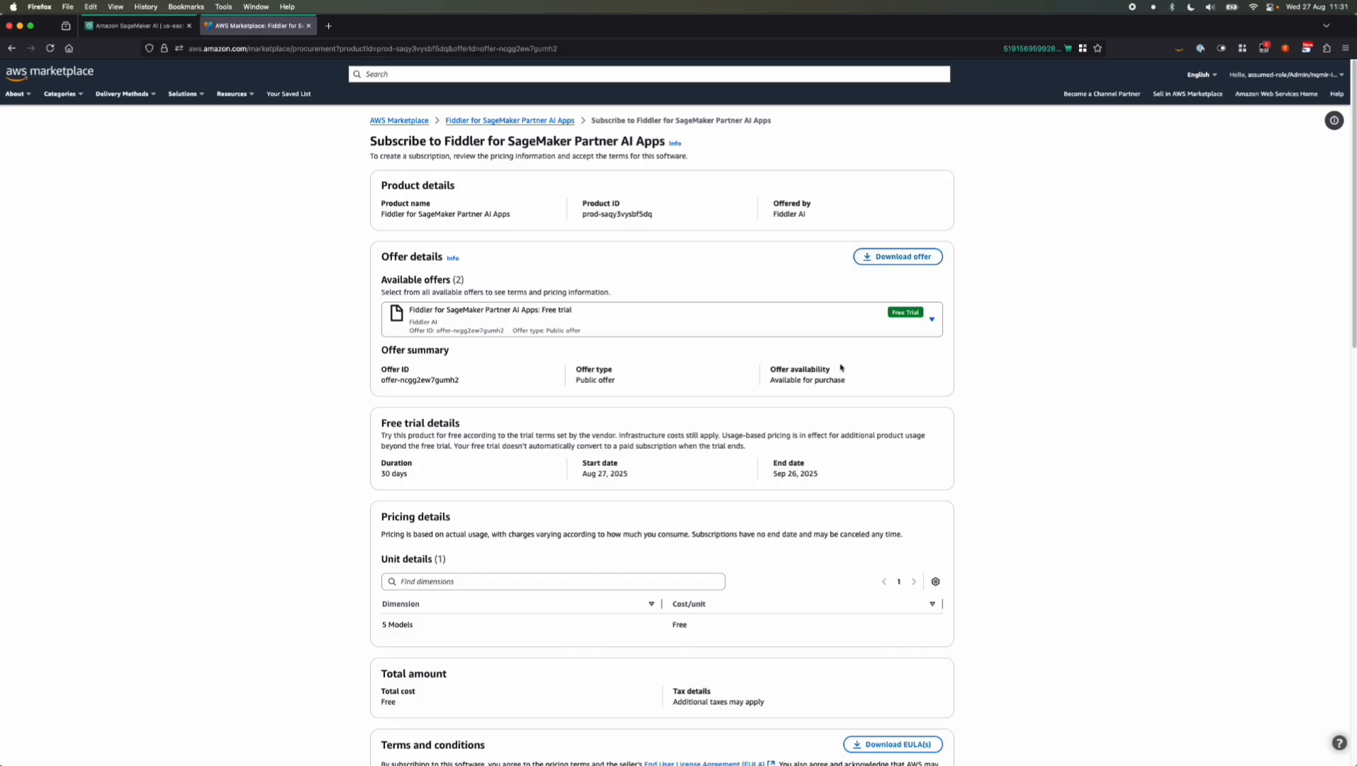
Look over the Contract offer's duration and auto-renewal options, and switch the offer back to the free trial
scroll(811, 357, "down", 1)
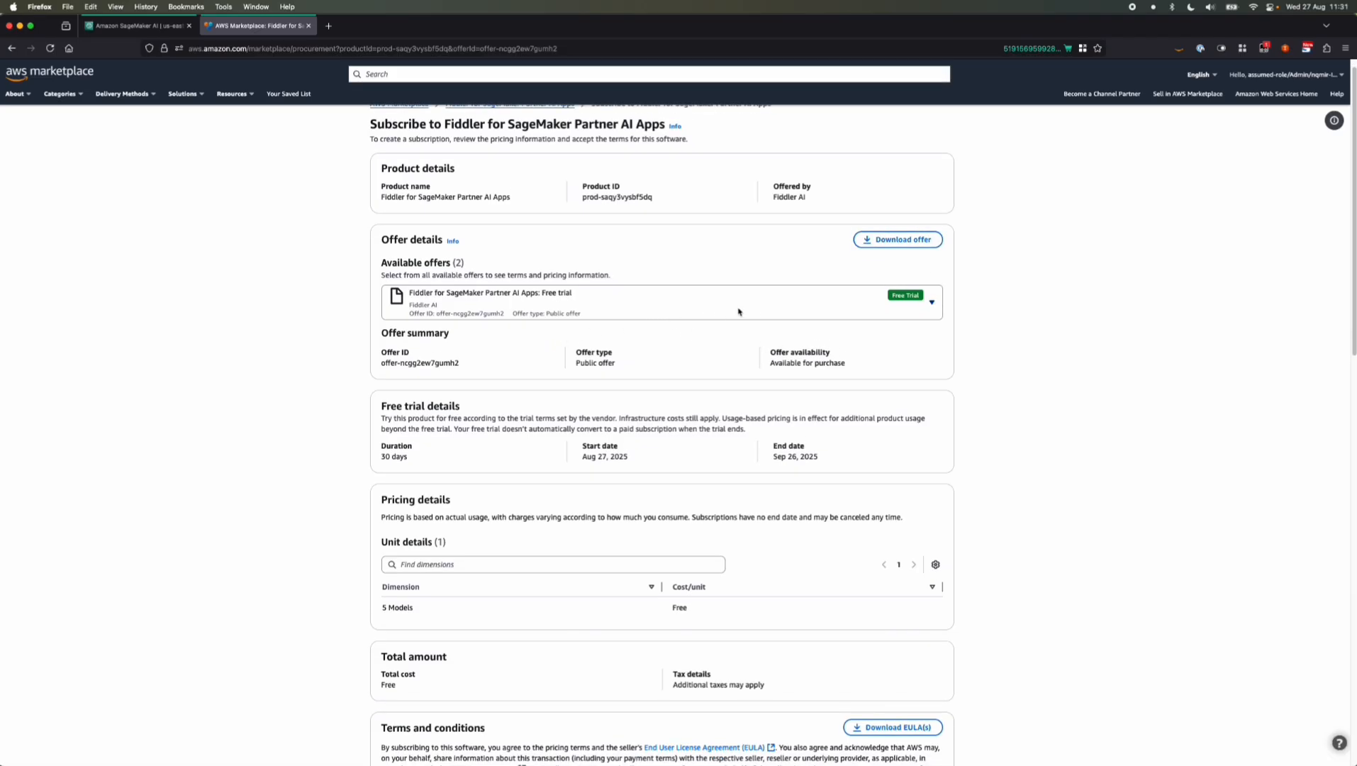
left_click(777, 307)
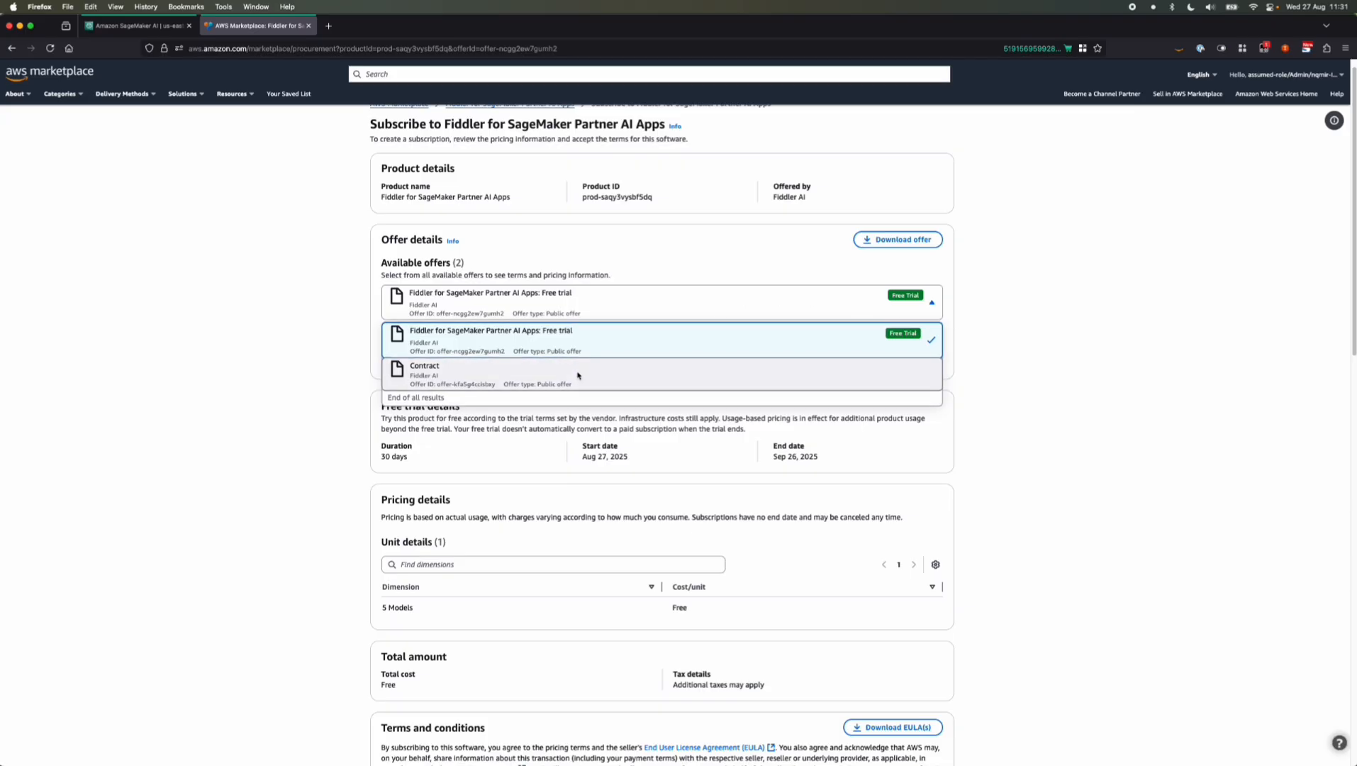
left_click(426, 373)
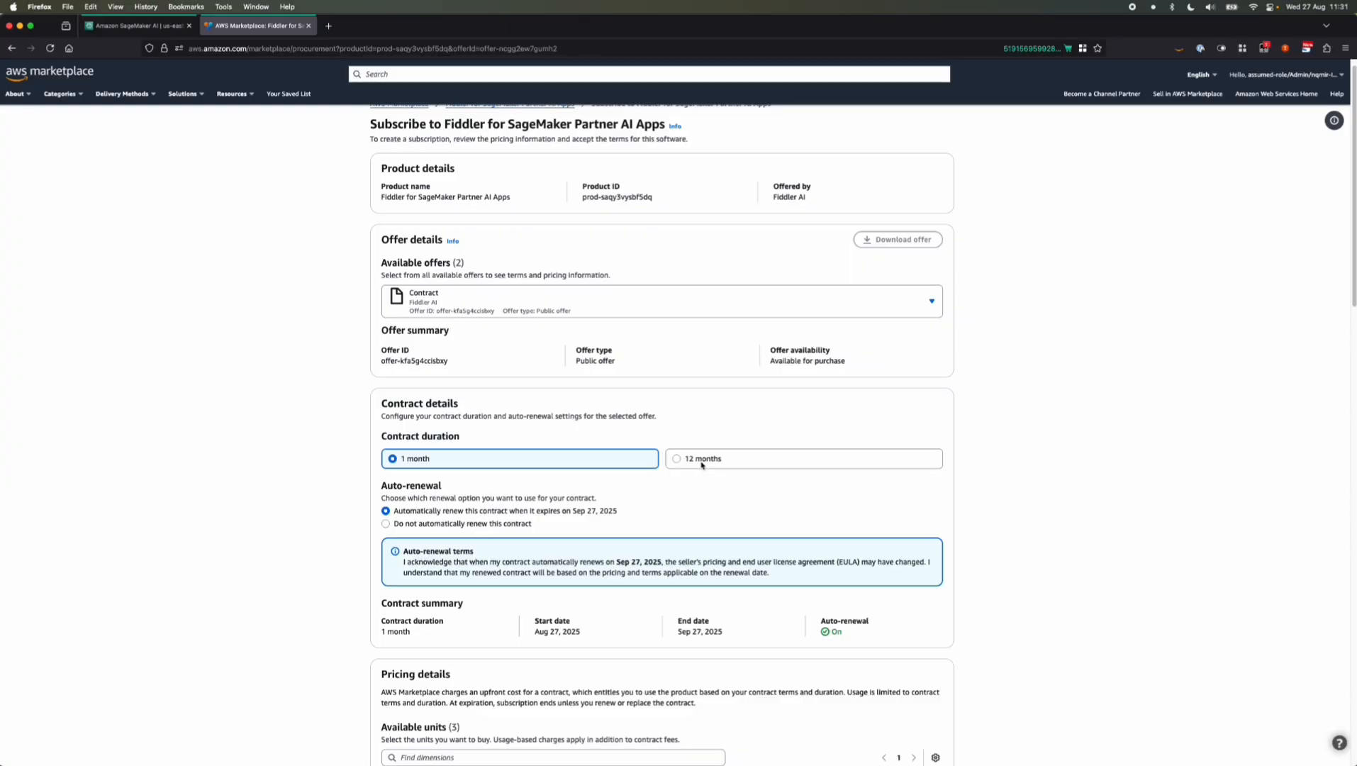
scroll(698, 466, "down", 3)
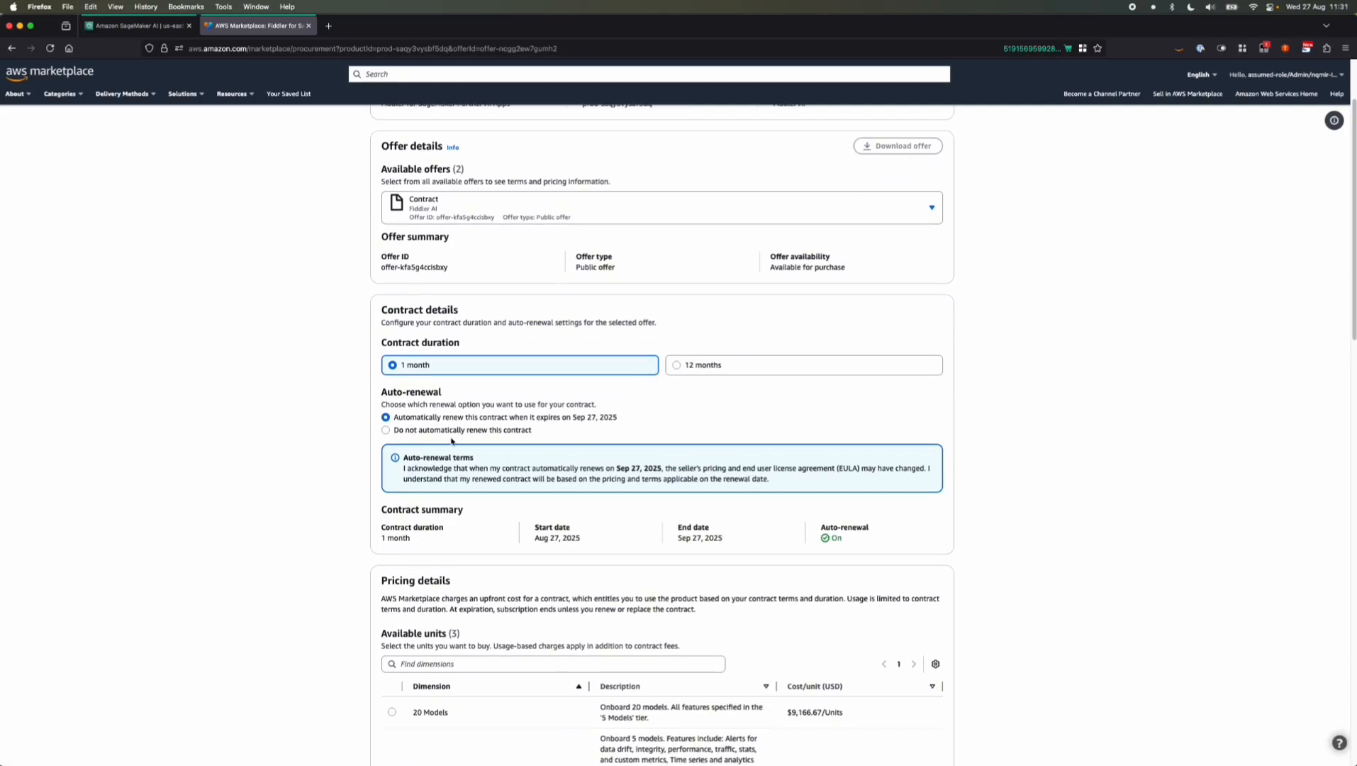
left_click(824, 213)
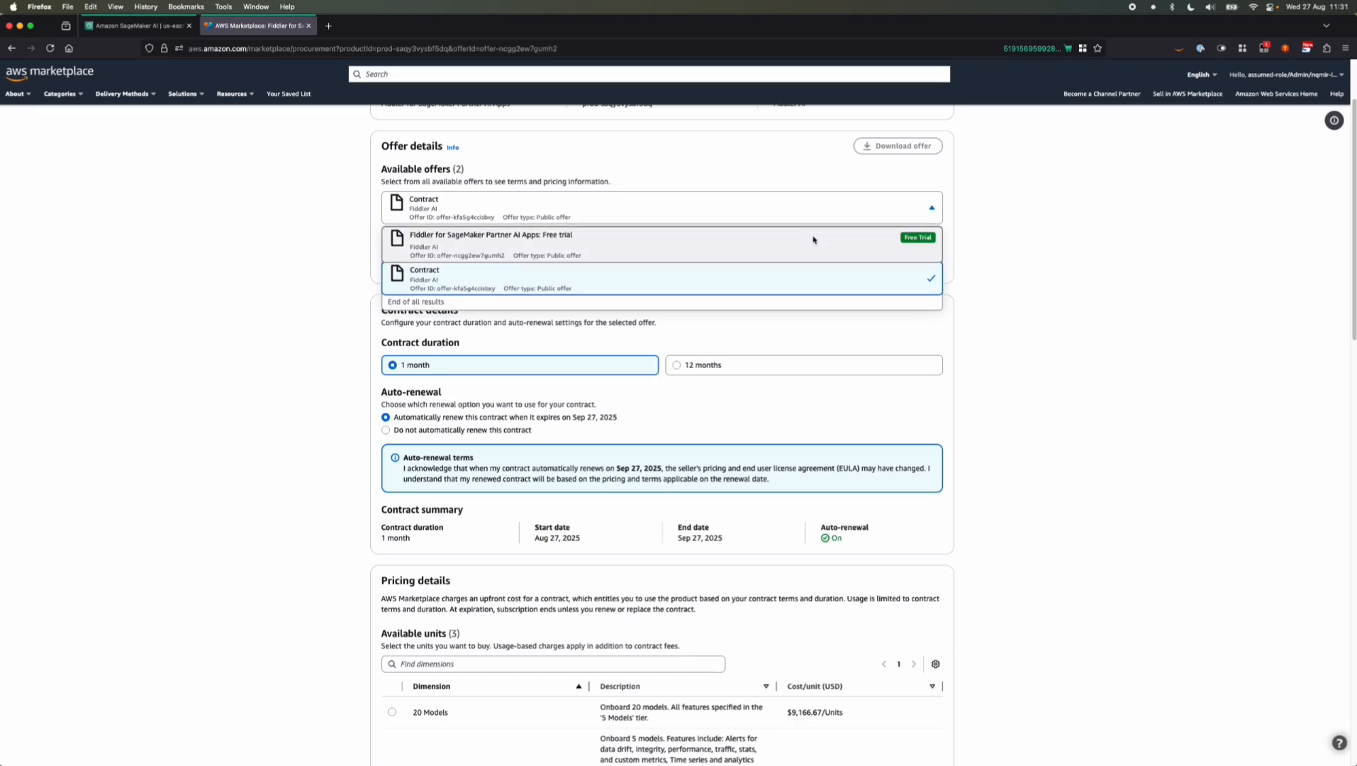
left_click(812, 235)
Subscribe to the Fiddler free trial offer and proceed to the account setup for the purchased app
scroll(354, 519, "down", 4)
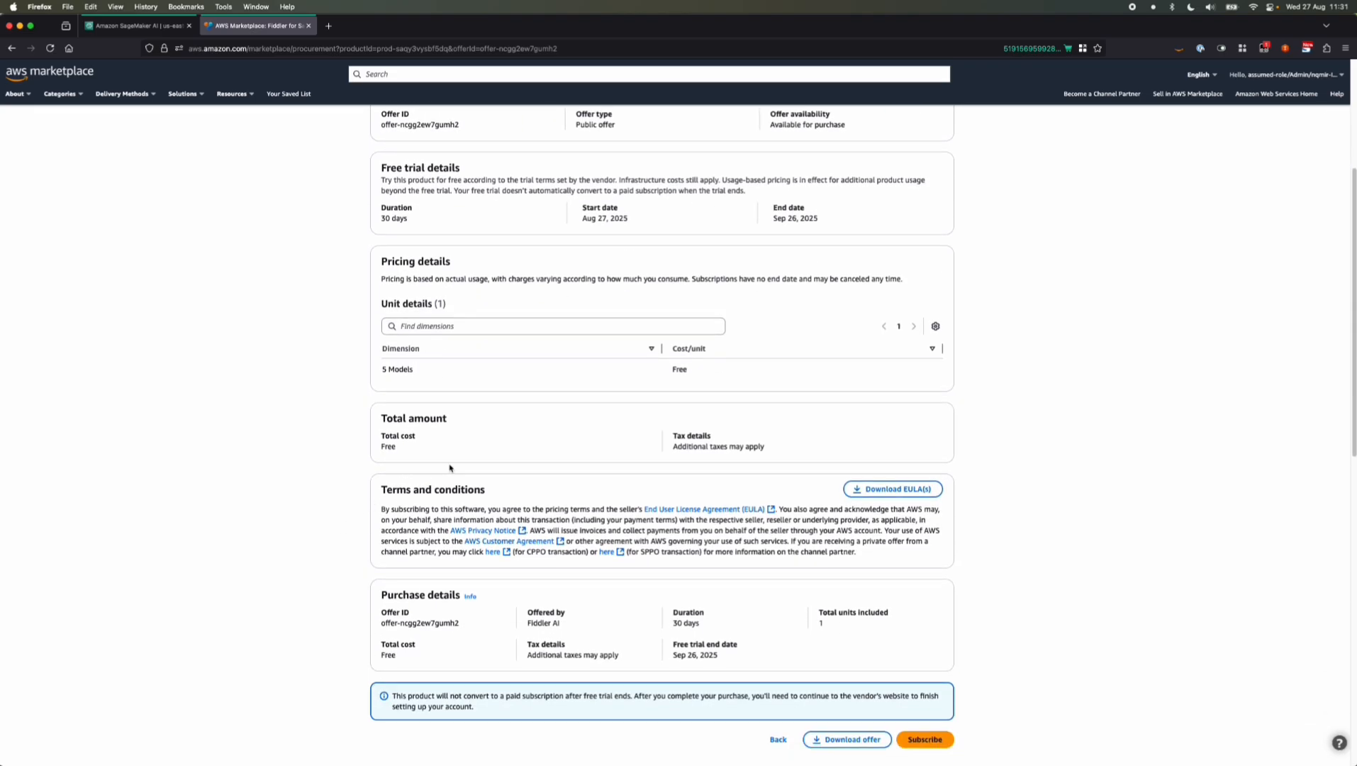
left_click(934, 740)
scroll(1020, 539, "down", 8)
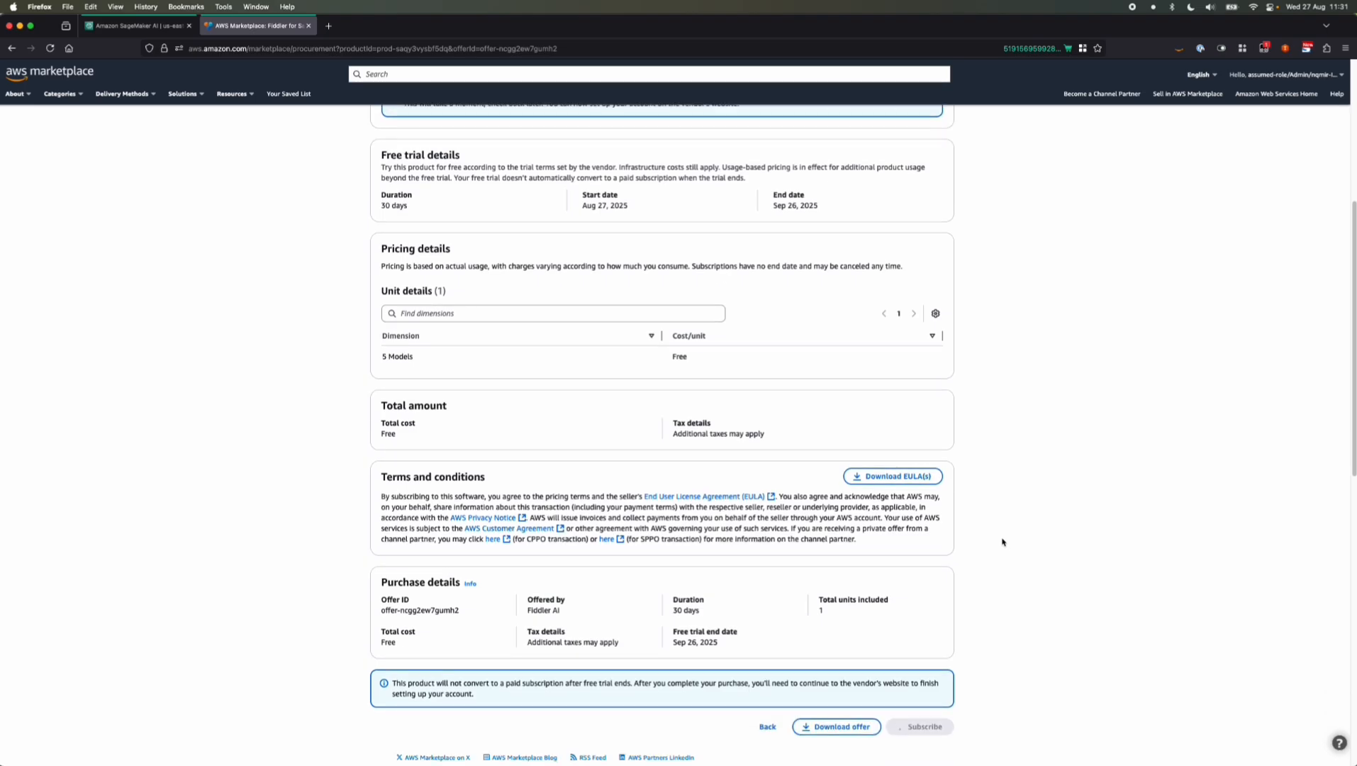
scroll(947, 585, "up", 4)
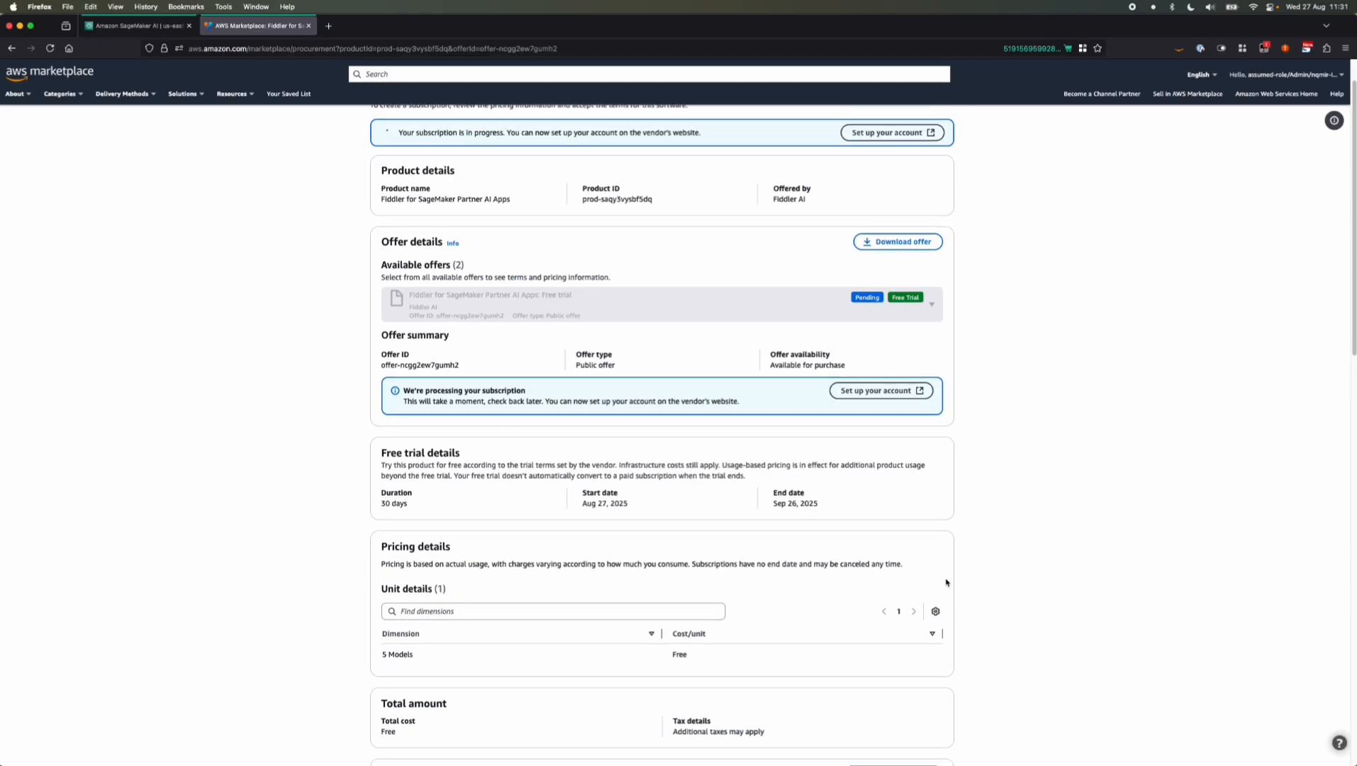
scroll(946, 582, "up", 1)
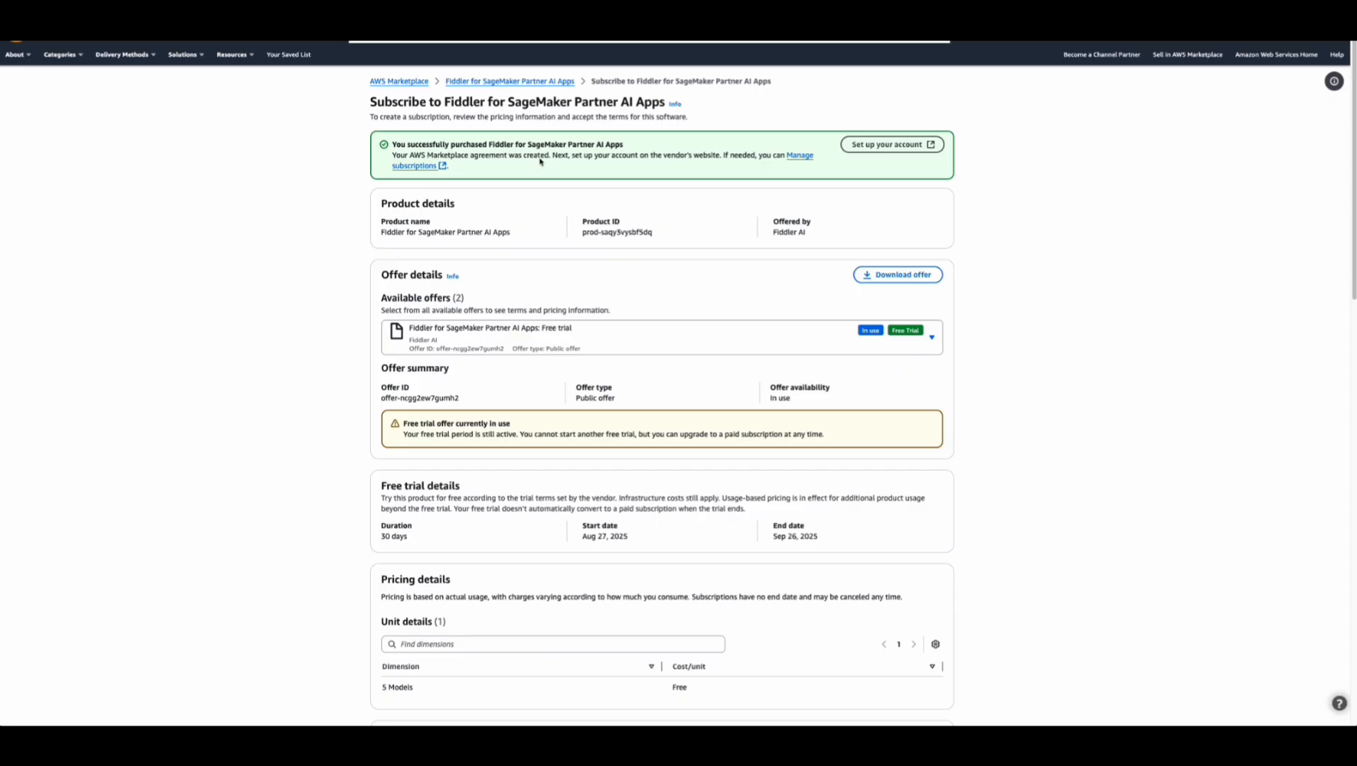
left_click(900, 145)
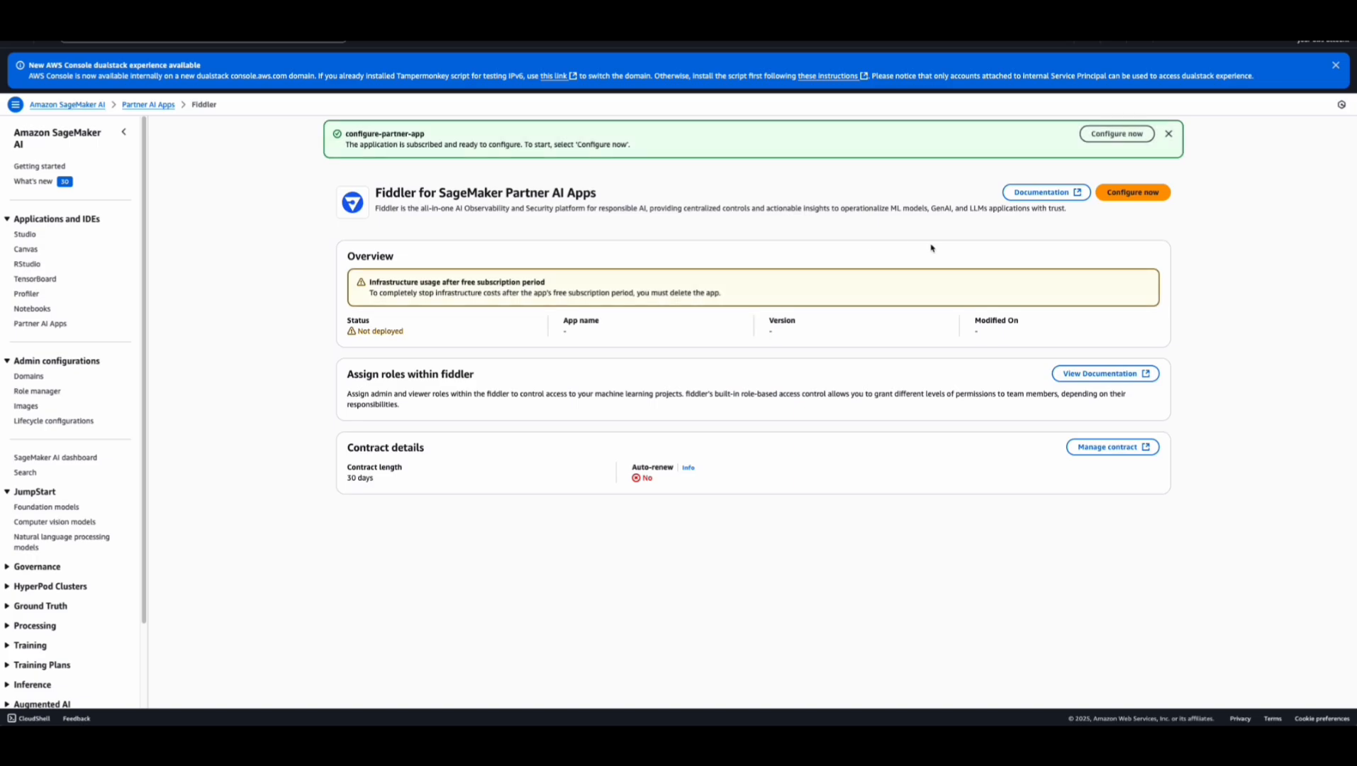
Start configuring the Fiddler app, naming it fiddler with a weekly maintenance window on Saturday at 01:00
left_click(1131, 196)
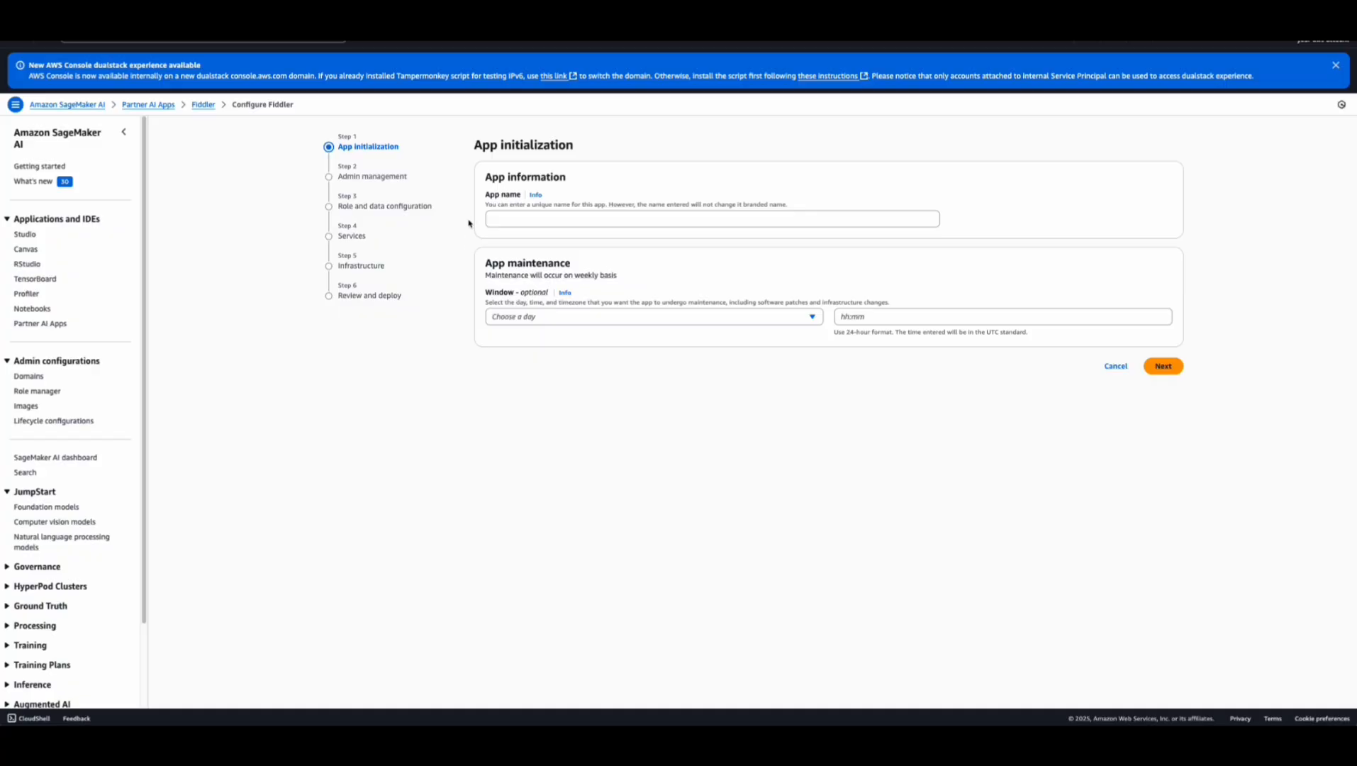
left_click(529, 224)
type("fiddler")
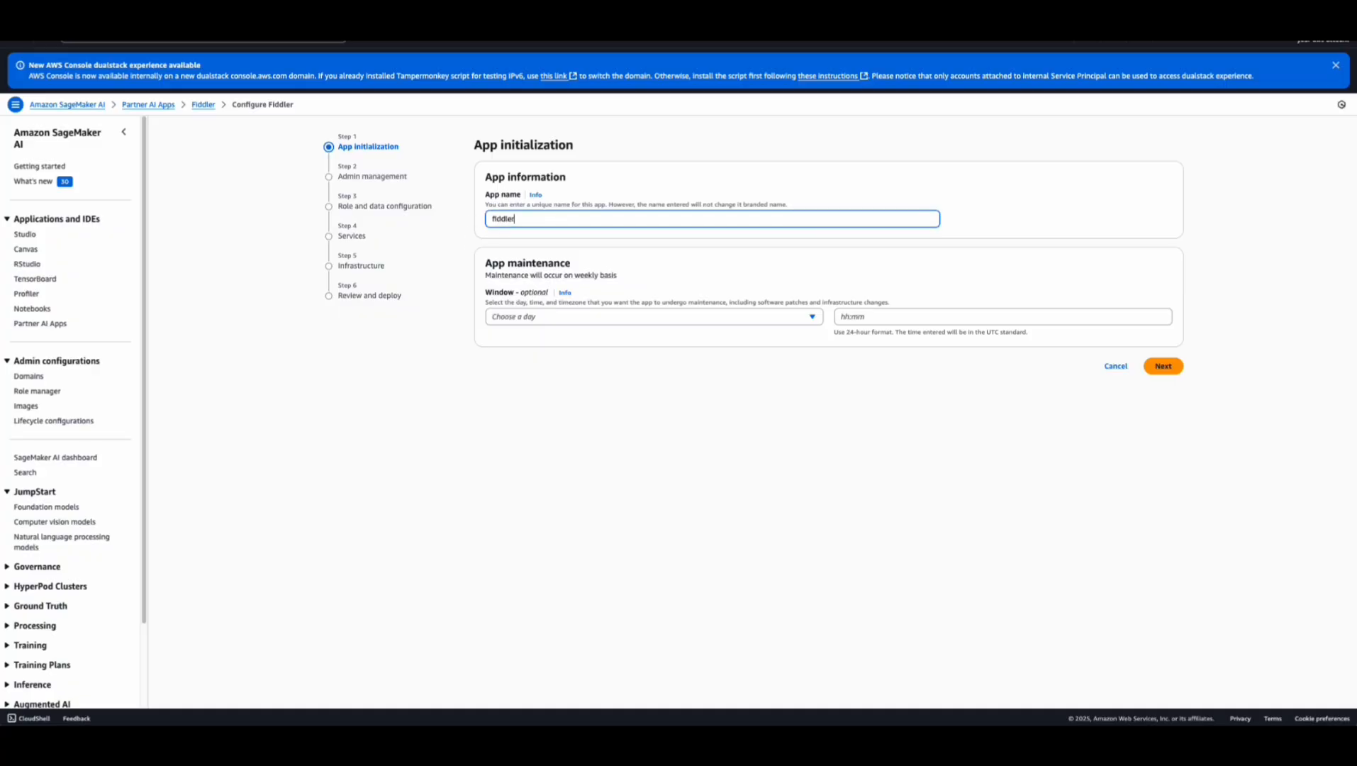
left_click(582, 319)
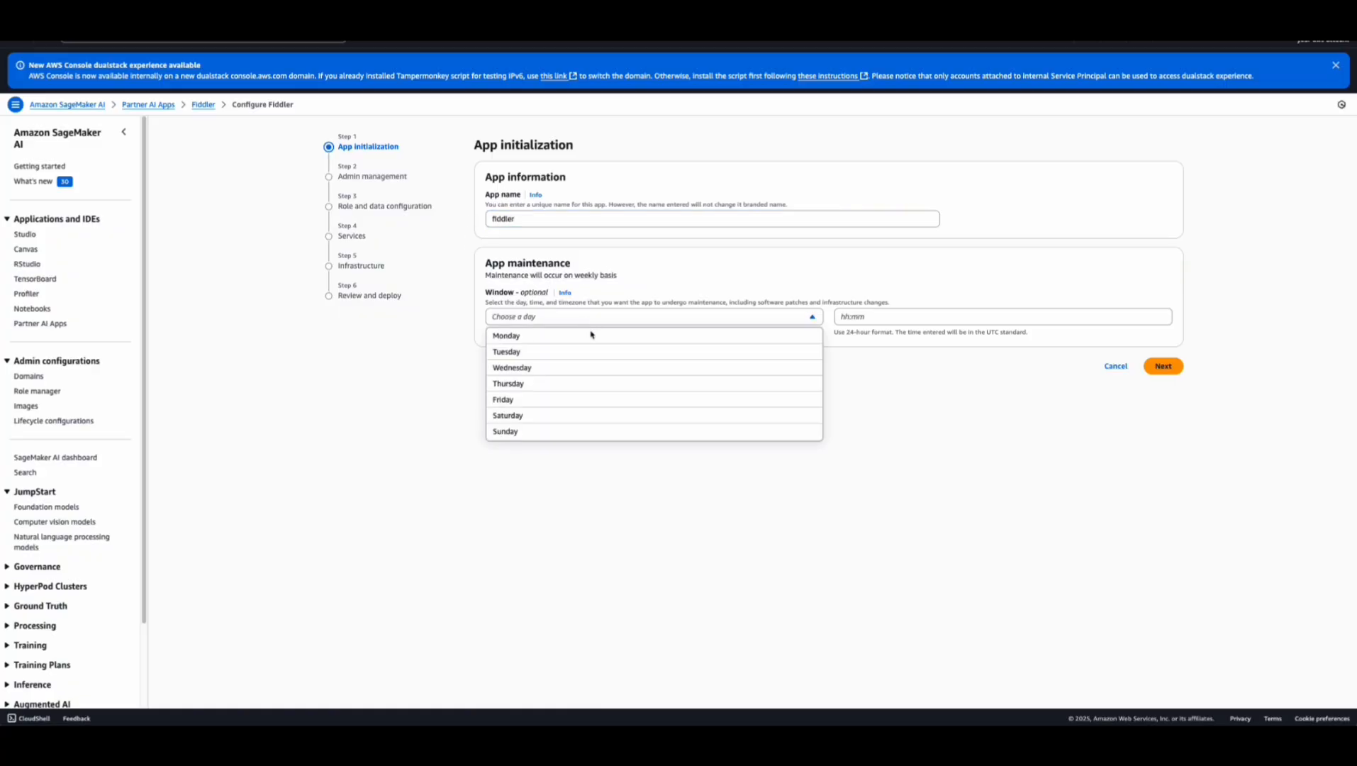
left_click(583, 416)
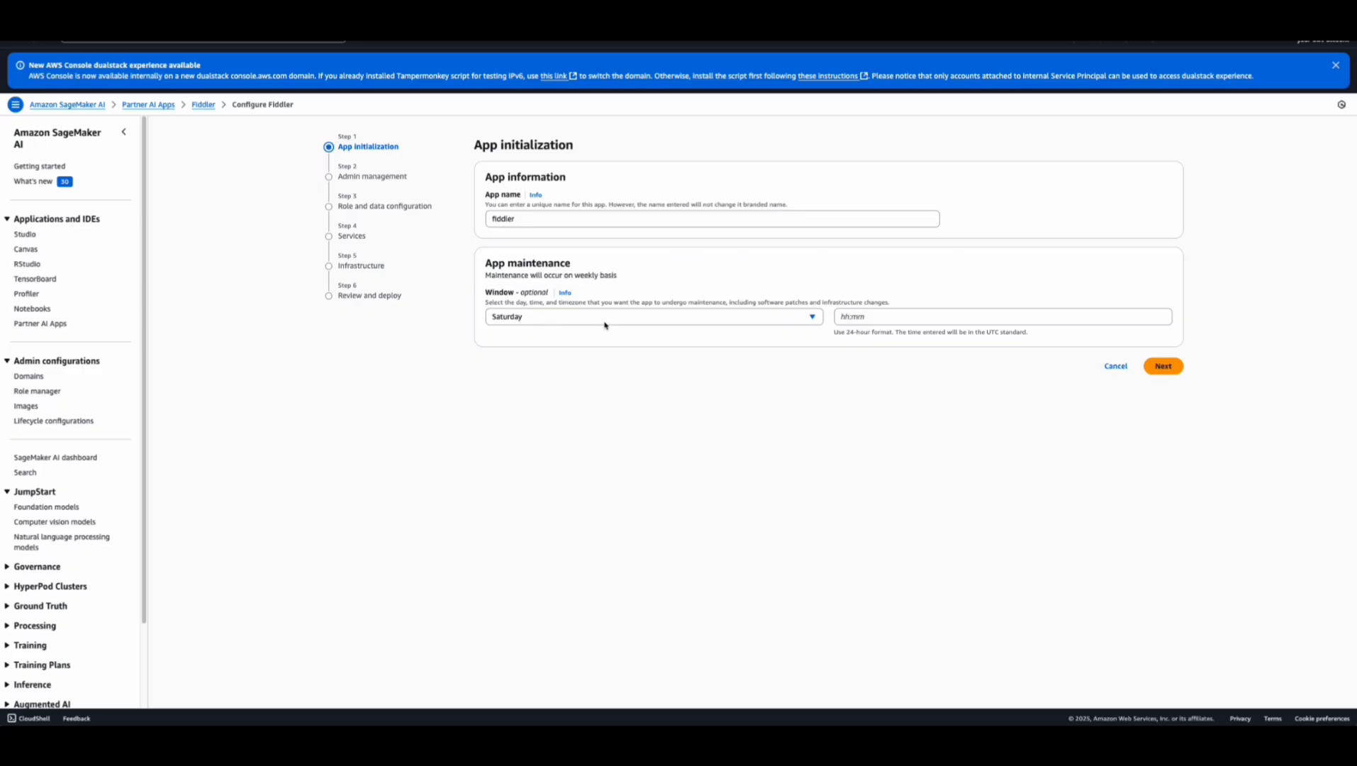
left_click(850, 321)
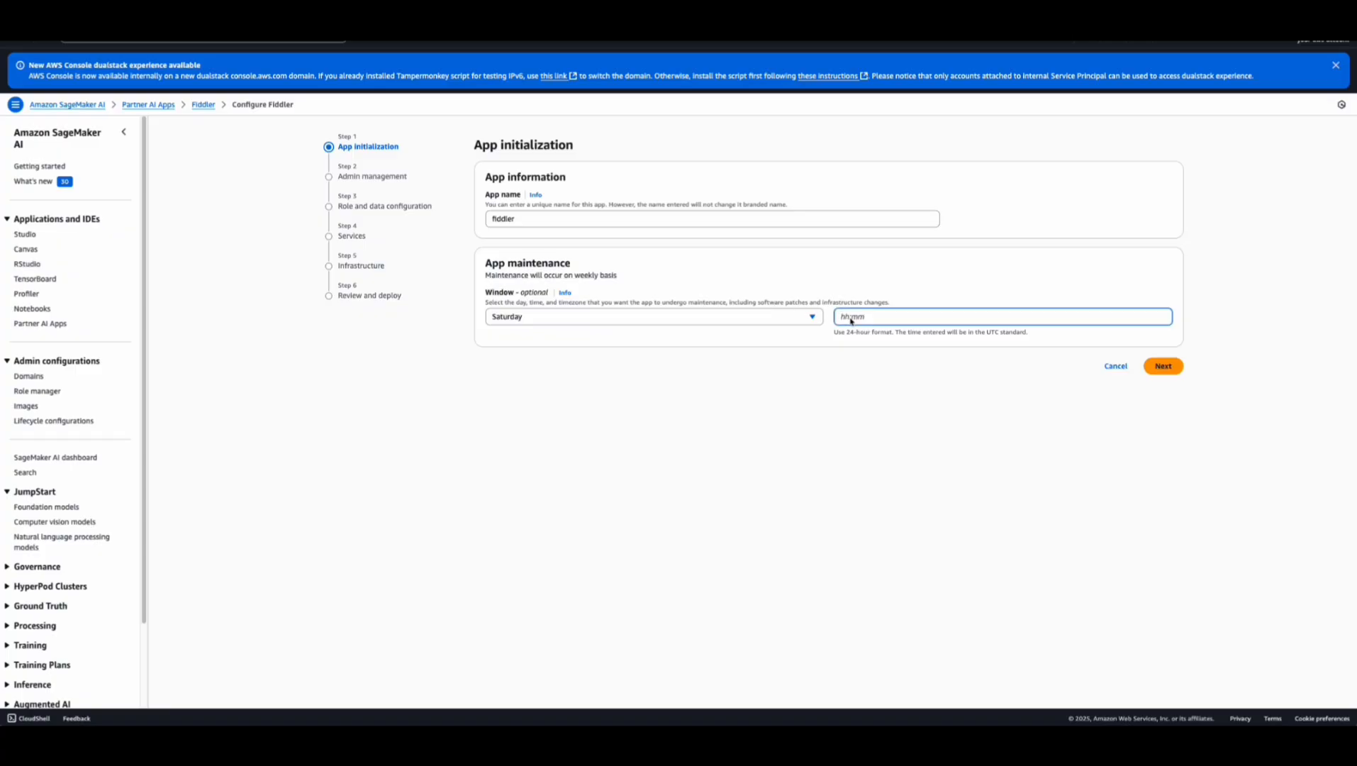
type("01:00")
left_click(1163, 366)
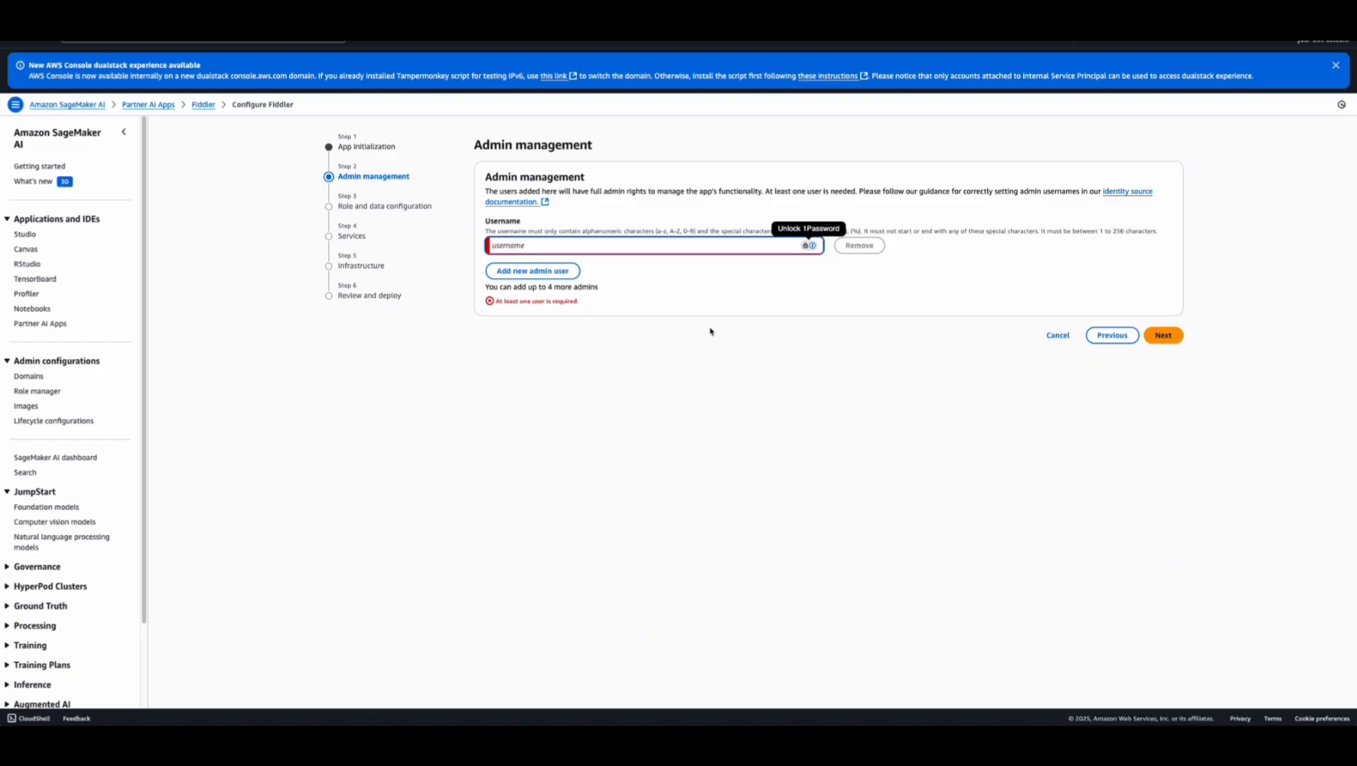
Set the app's admin username to admin and continue to the role and data configuration
type("admin")
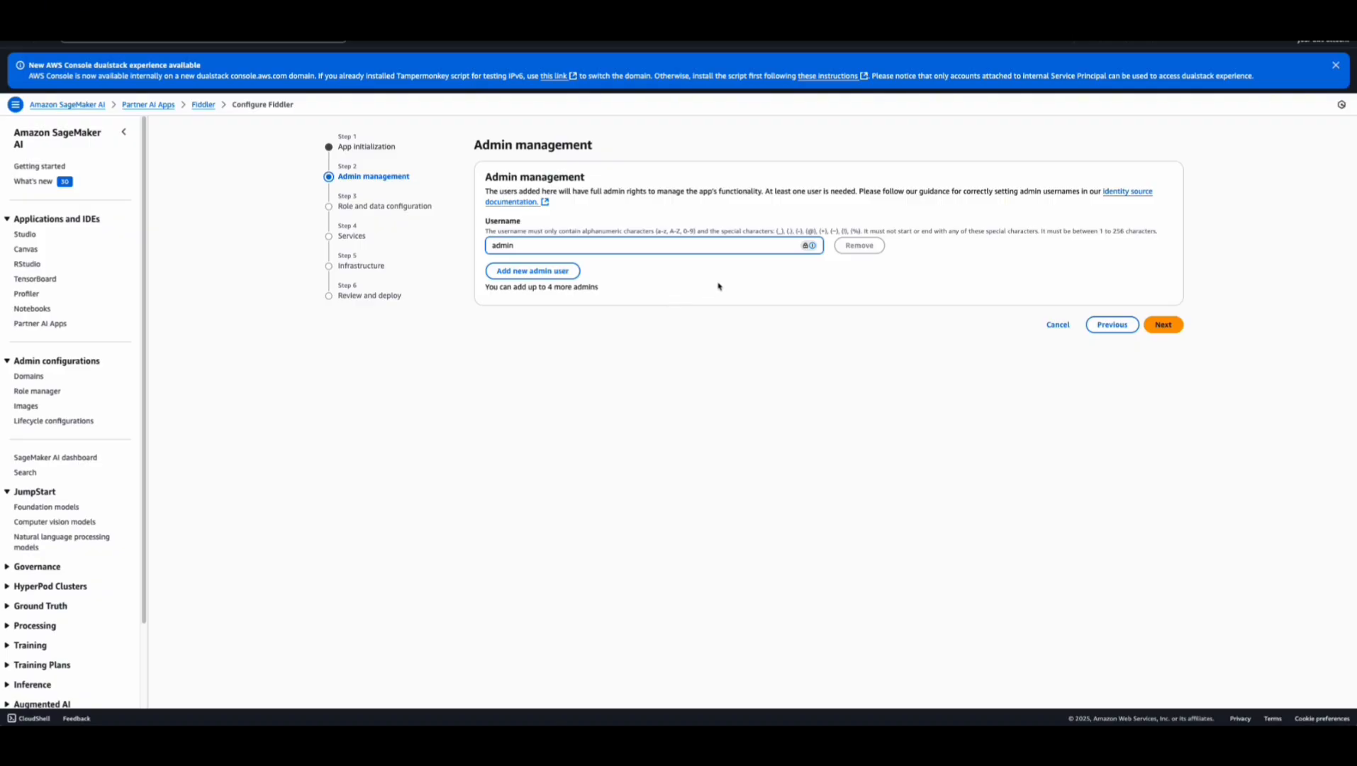
left_click(1195, 374)
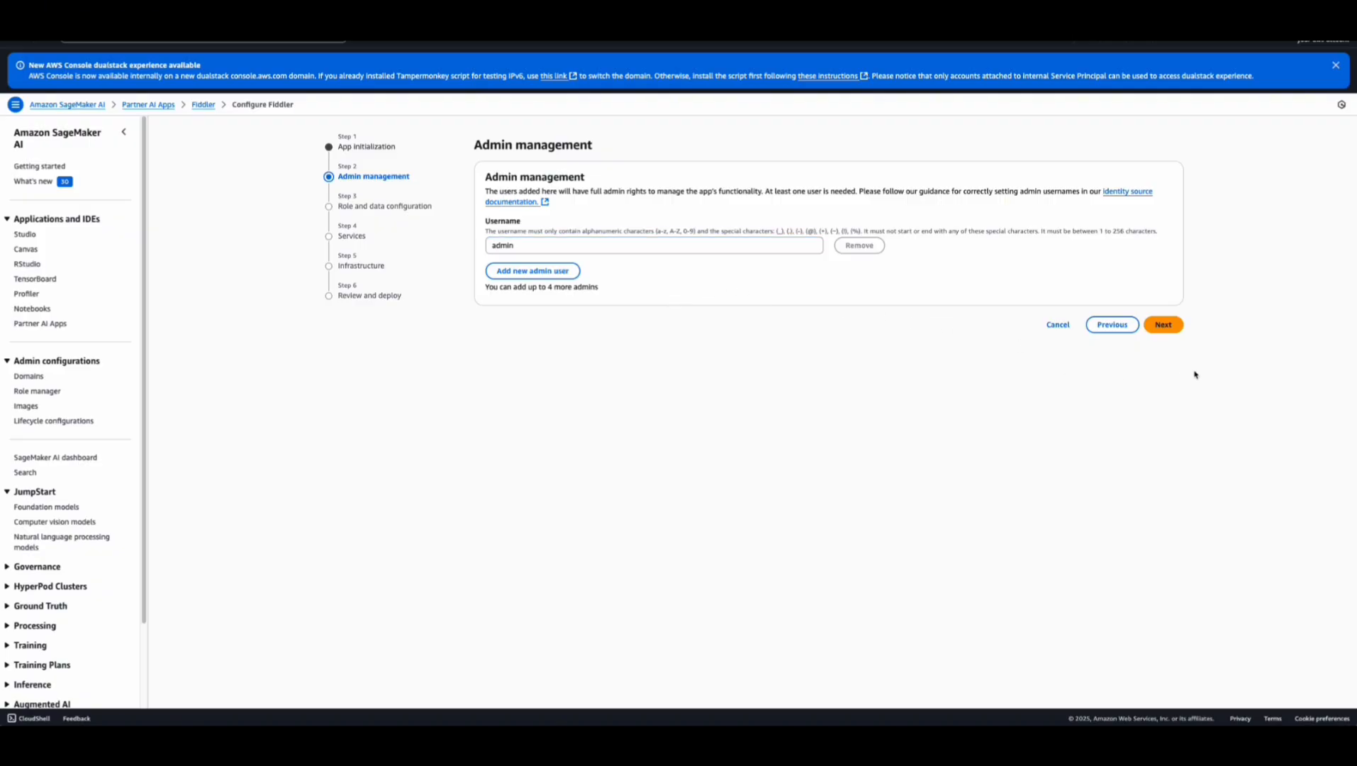
left_click(1167, 326)
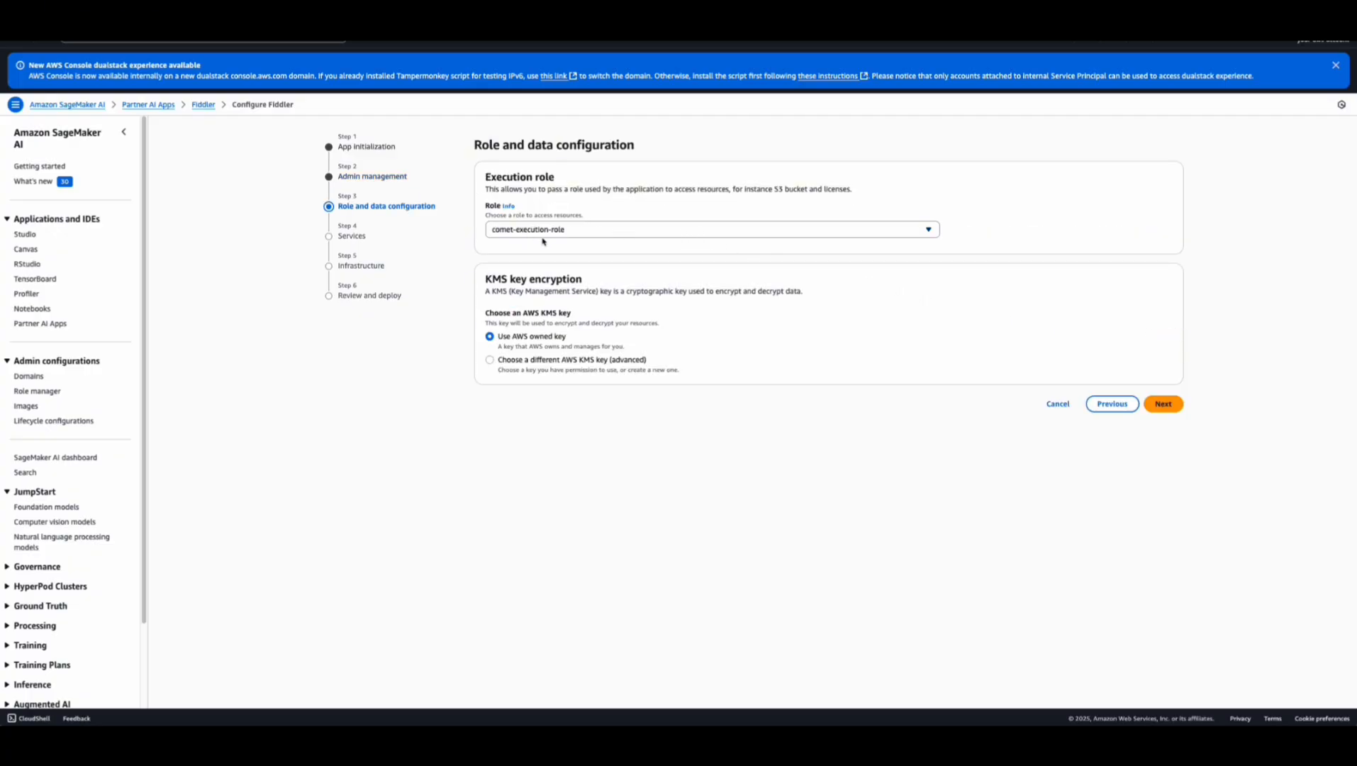
Use comet-execution-role as the app's execution role with the AWS owned key, and continue to the services settings
left_click(557, 231)
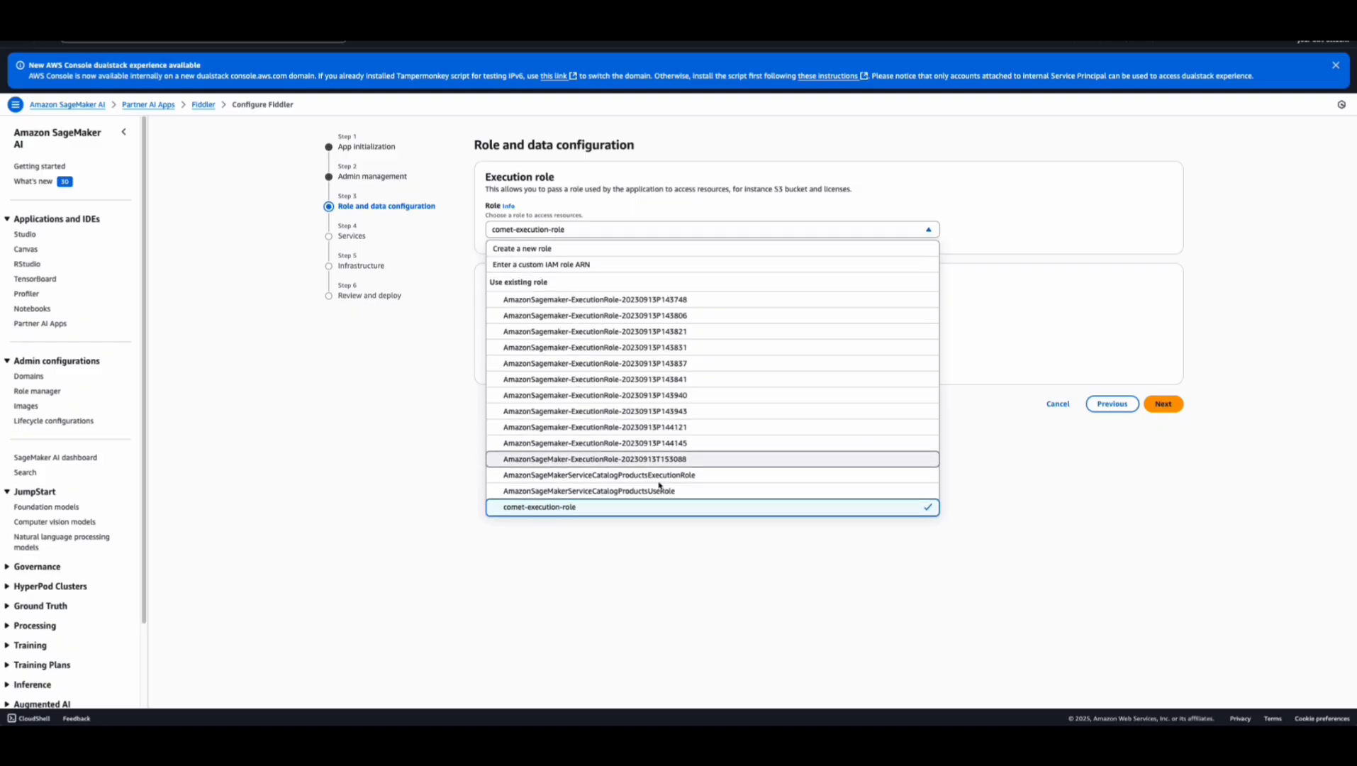
left_click(669, 522)
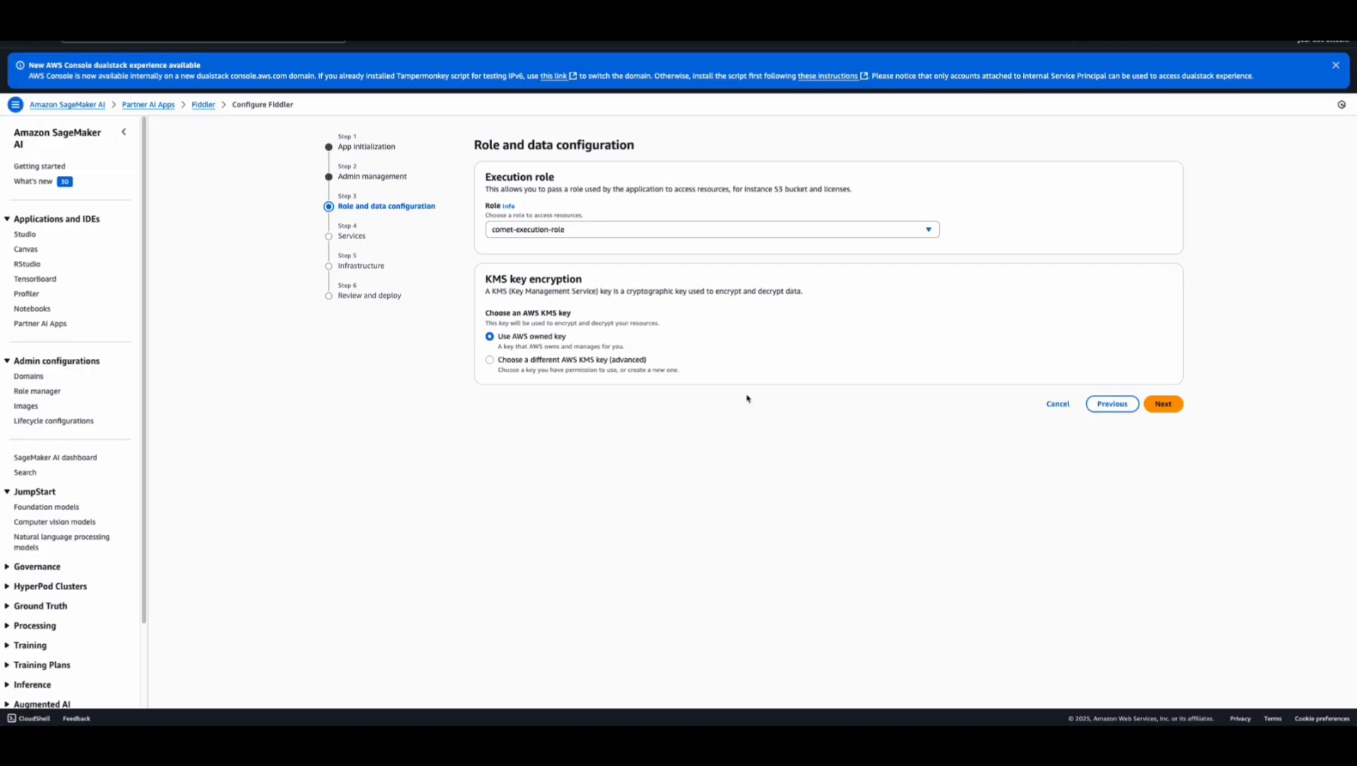
left_click(1153, 404)
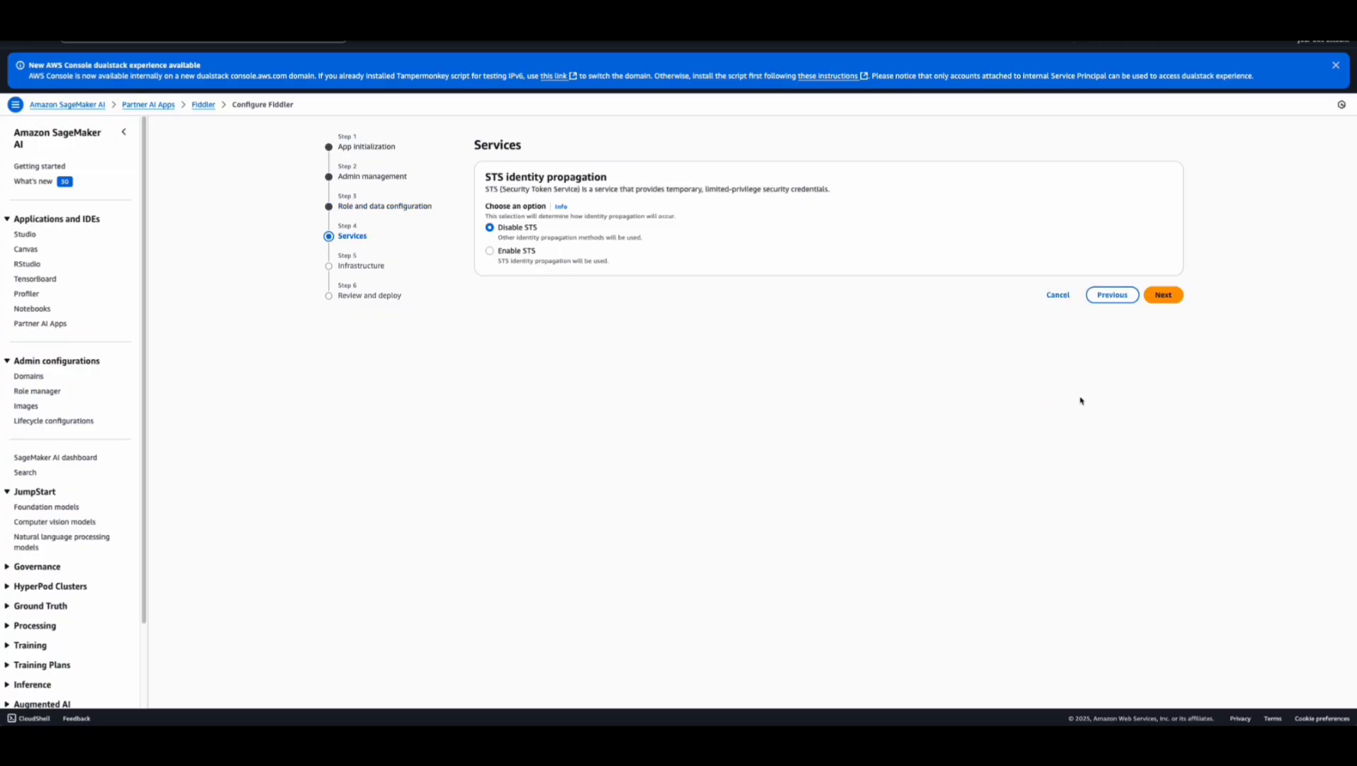
Enable STS identity propagation, choose the fiddler.small infrastructure tier, and proceed to the configuration review
left_click(490, 252)
left_click(1152, 296)
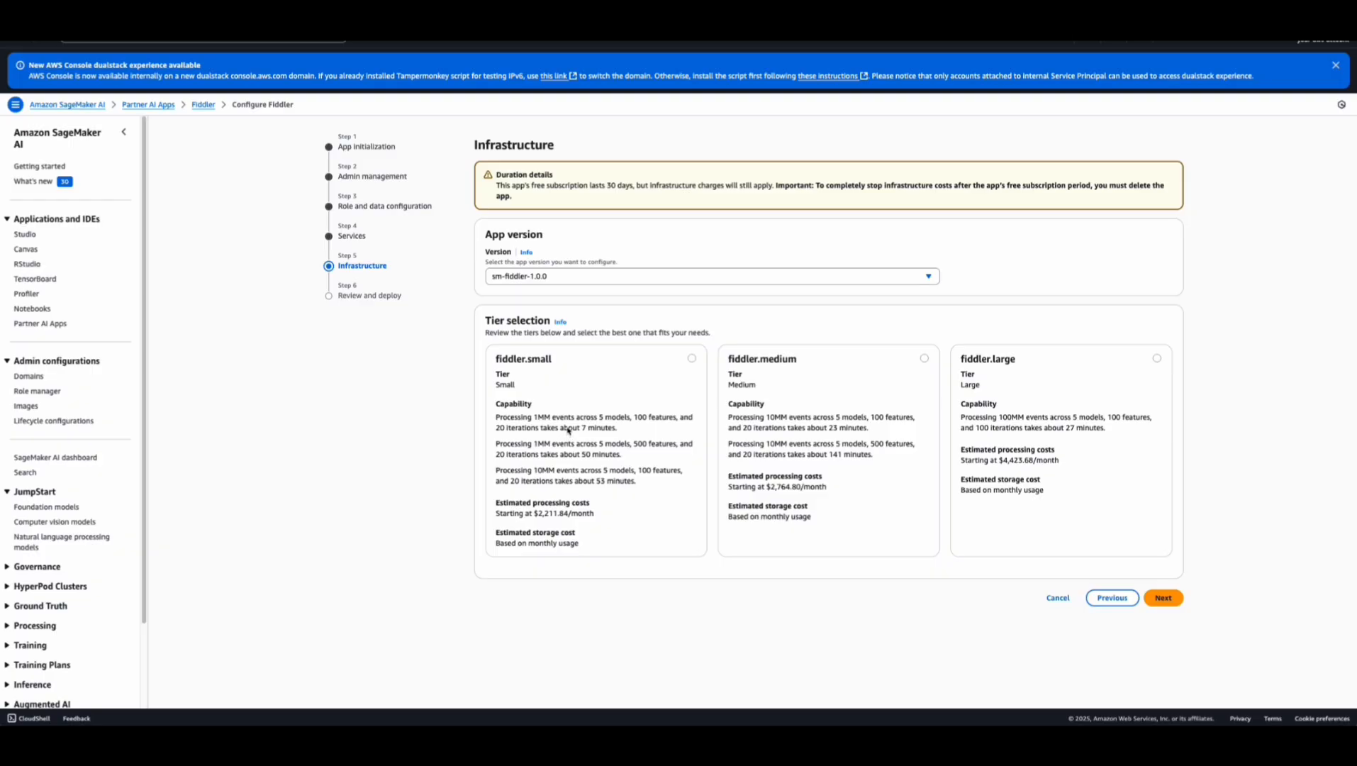
left_click(686, 363)
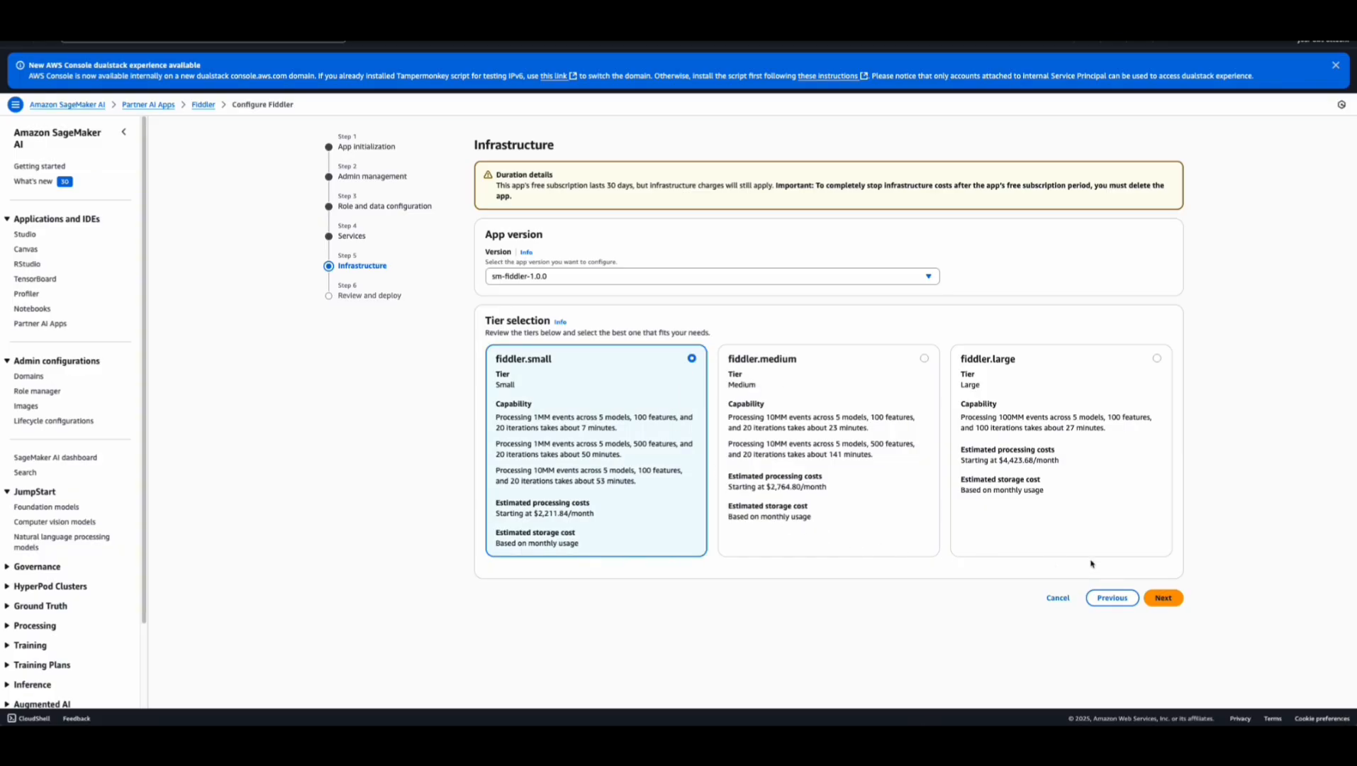
left_click(1156, 598)
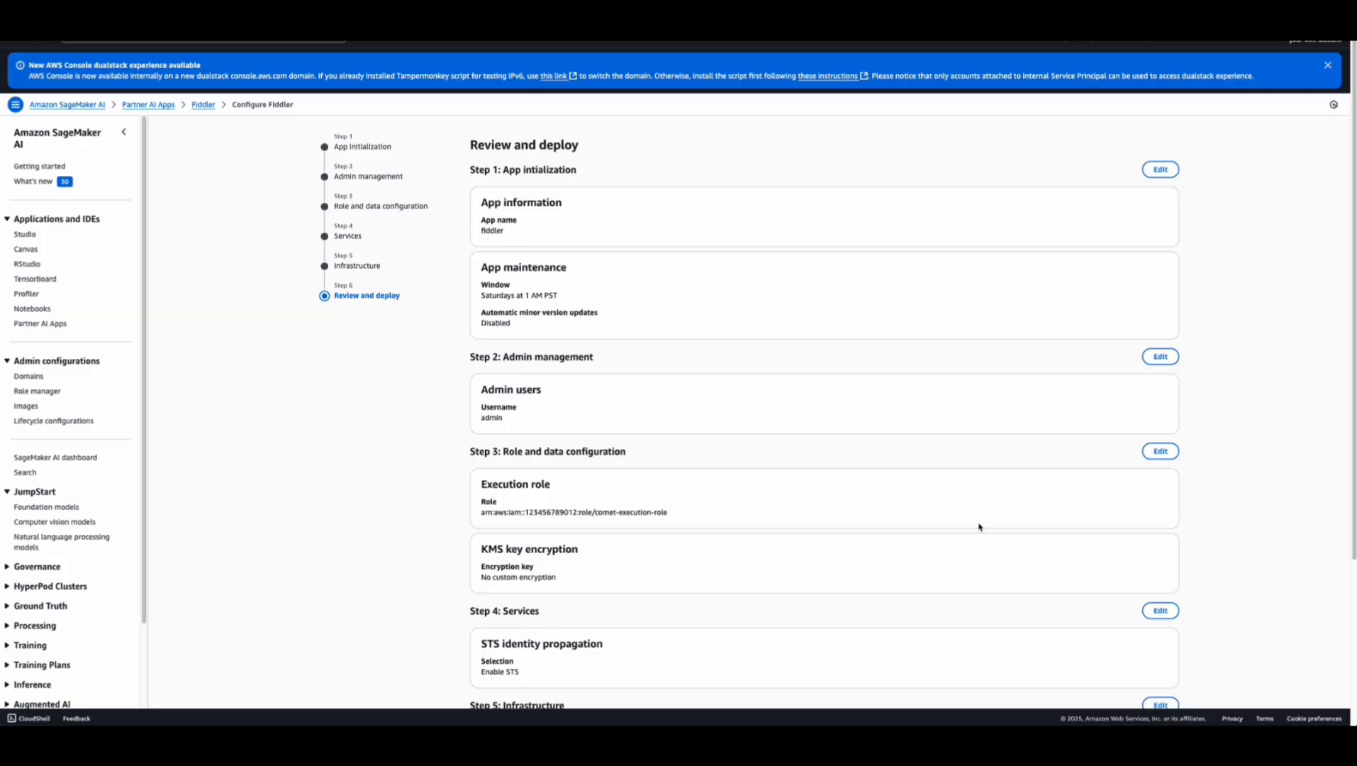
scroll(570, 424, "down", 3)
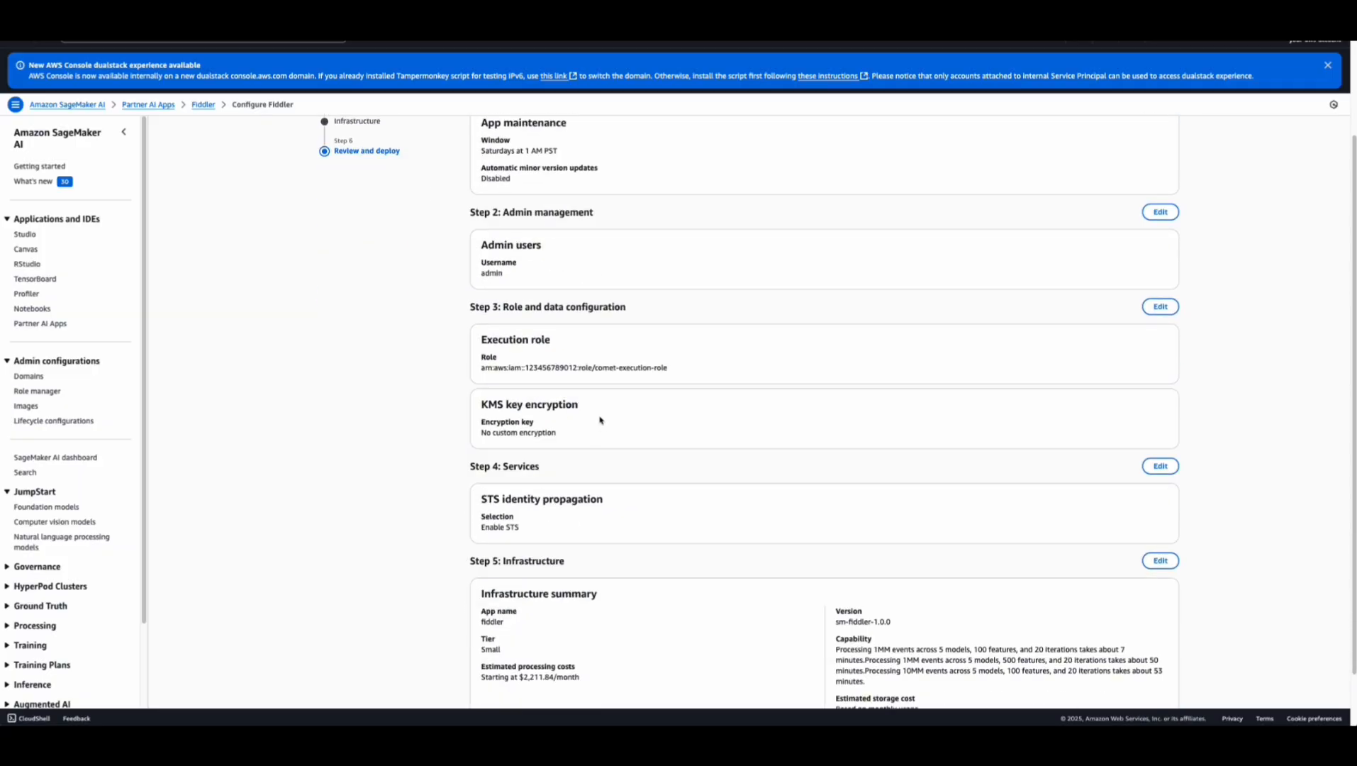